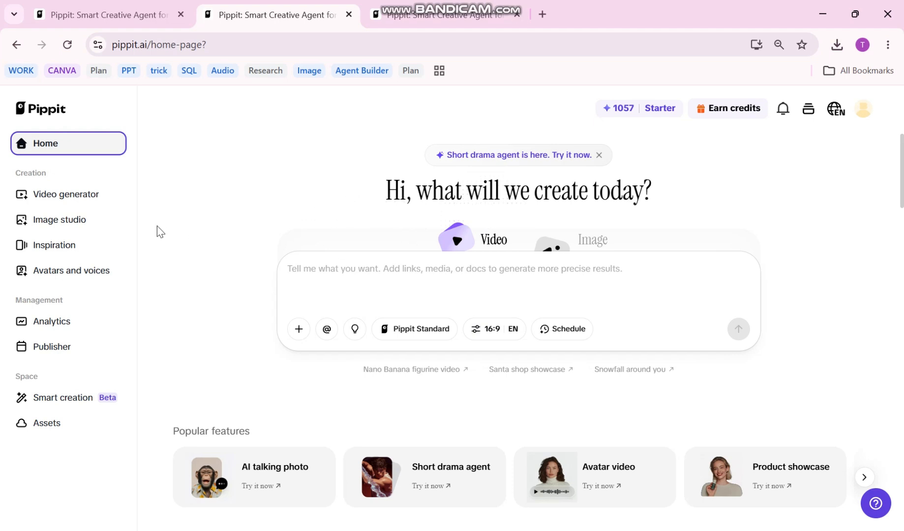
Filter the Image studio inspiration gallery to product posters and find the orange bottle poster on the sandy beach.
click(101, 225)
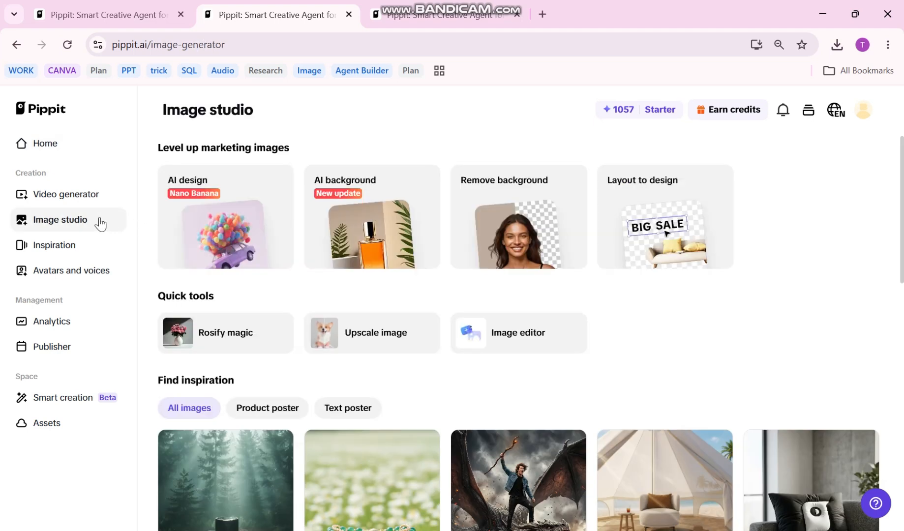
scroll(296, 377, down, 3)
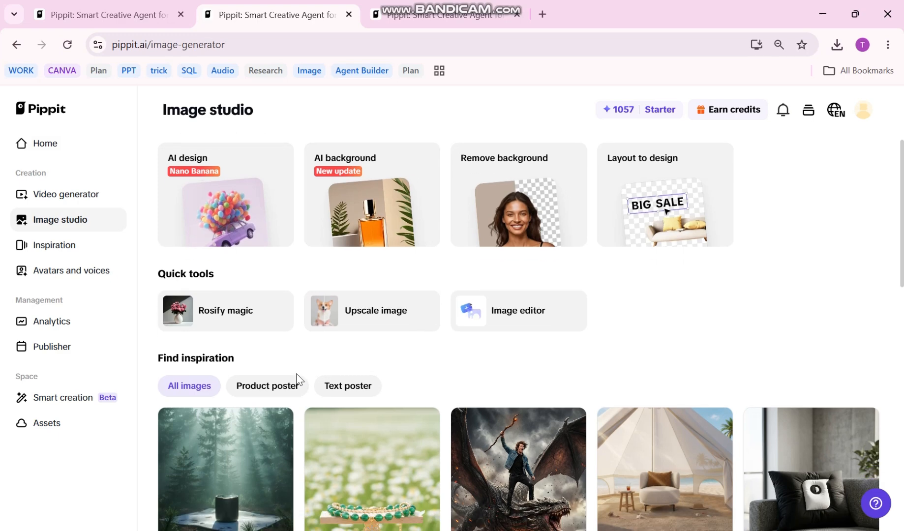
click(264, 271)
scroll(623, 358, down, 5)
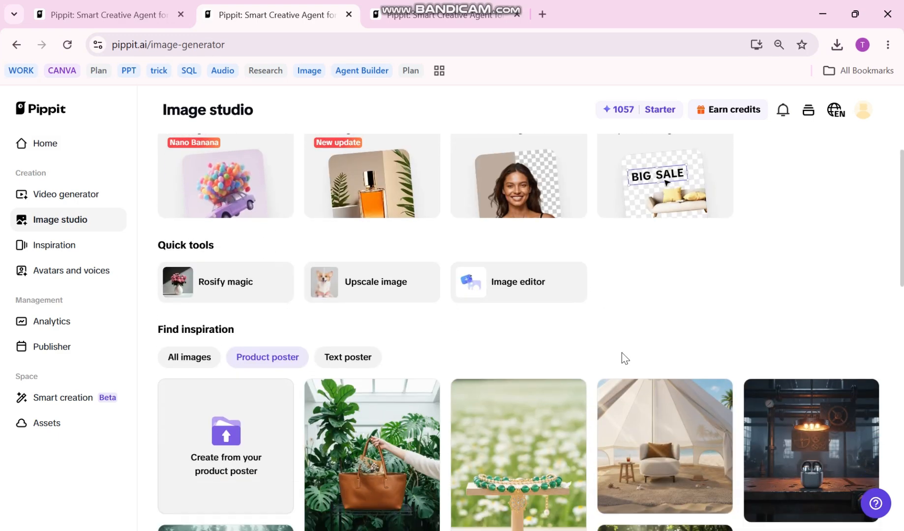
scroll(418, 323, up, 5)
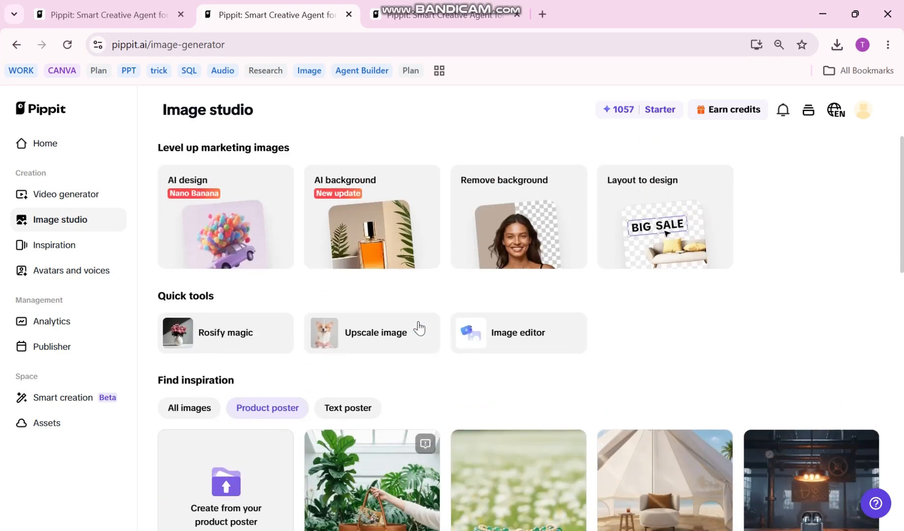
scroll(363, 433, down, 6)
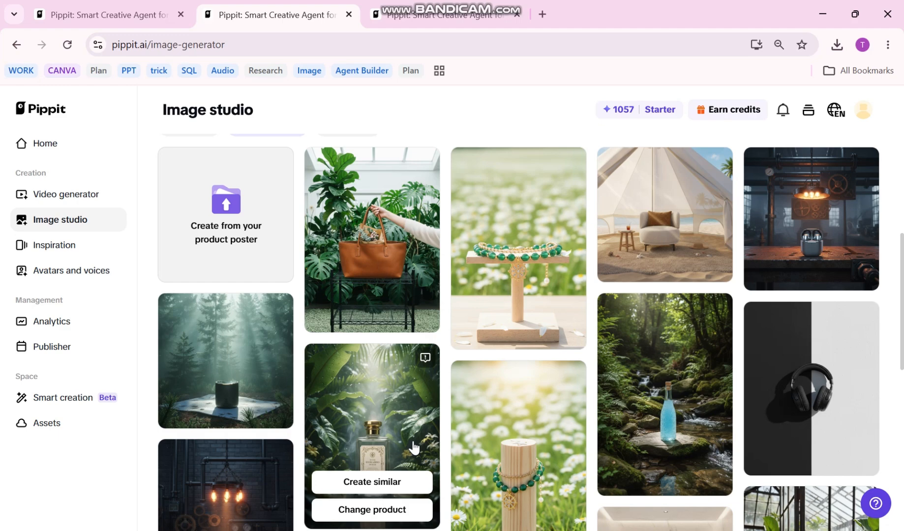
scroll(671, 325, down, 4)
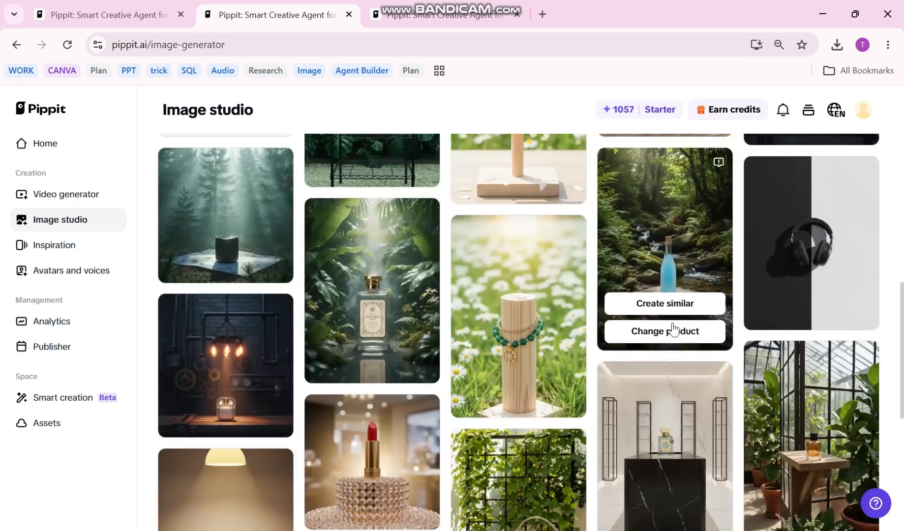
scroll(674, 318, down, 5)
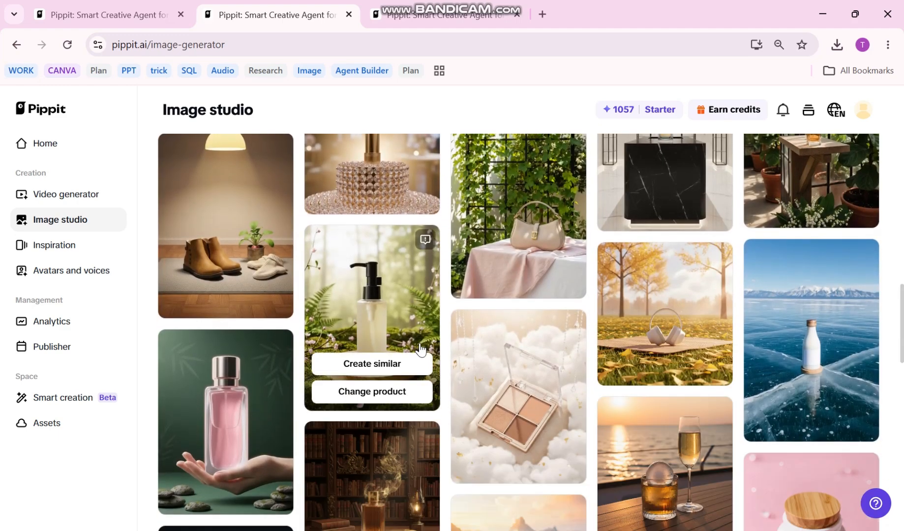
scroll(420, 348, down, 5)
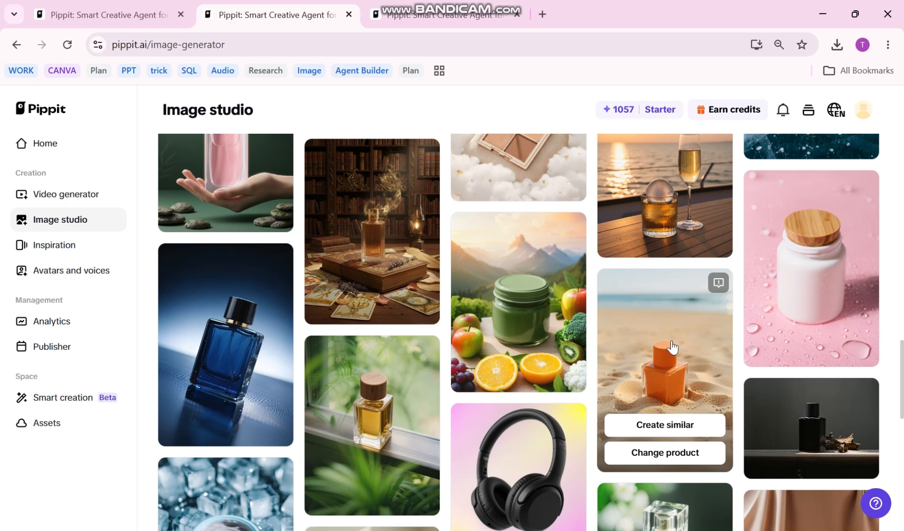
scroll(579, 324, down, 2)
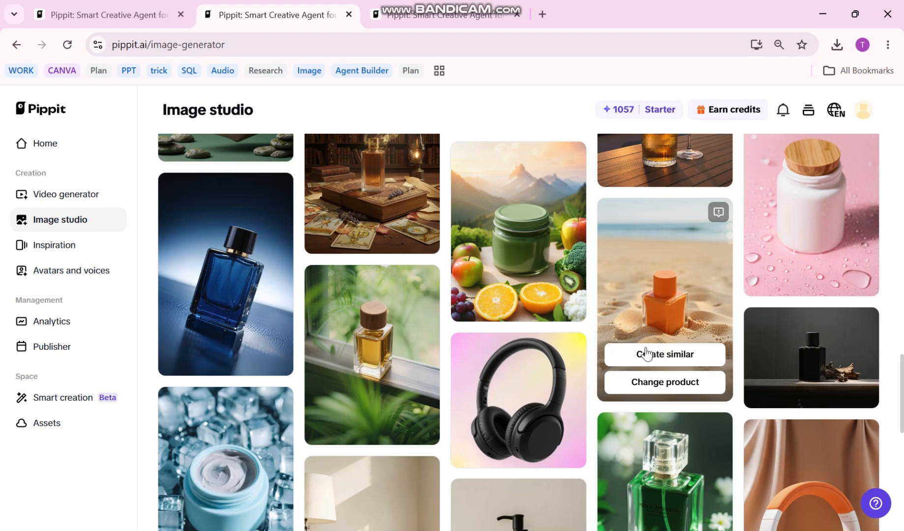
click(638, 388)
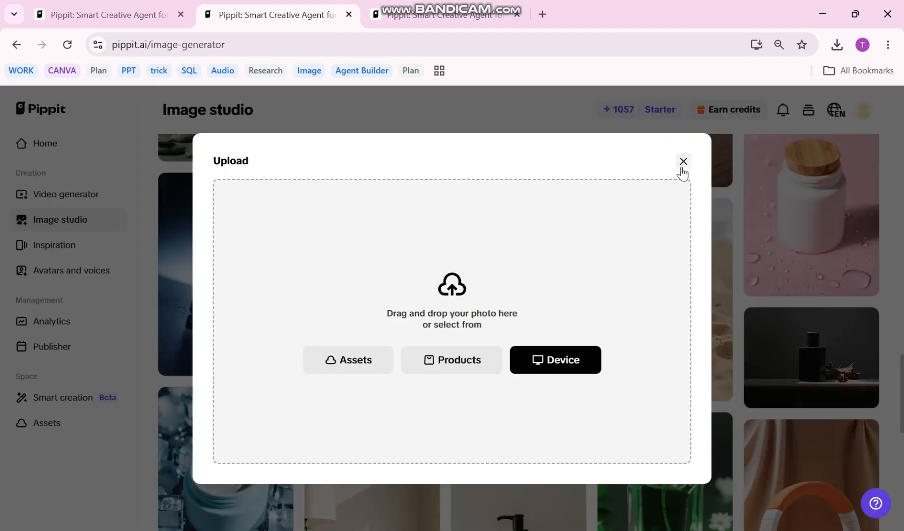
click(683, 164)
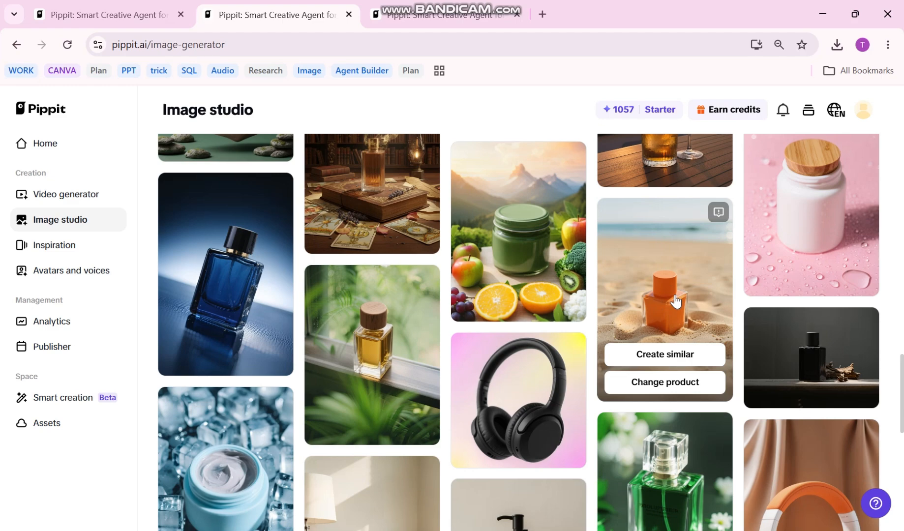
click(716, 357)
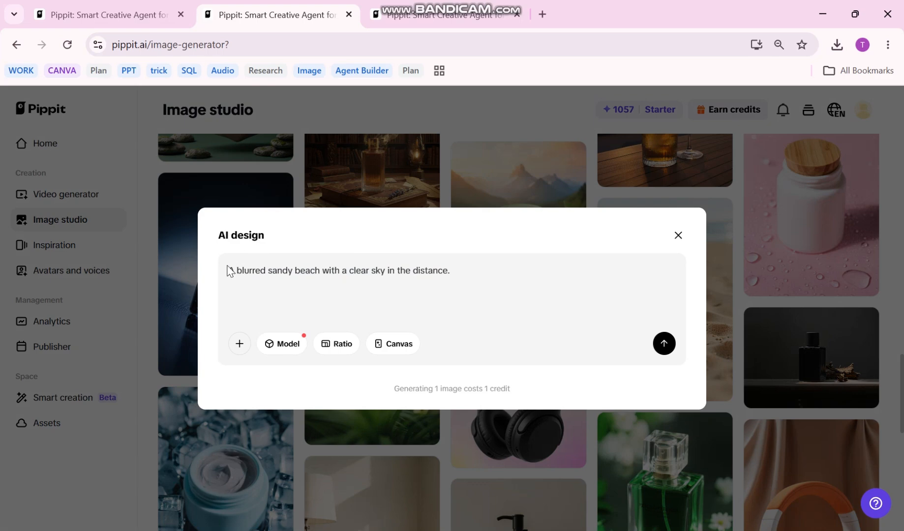
click(720, 235)
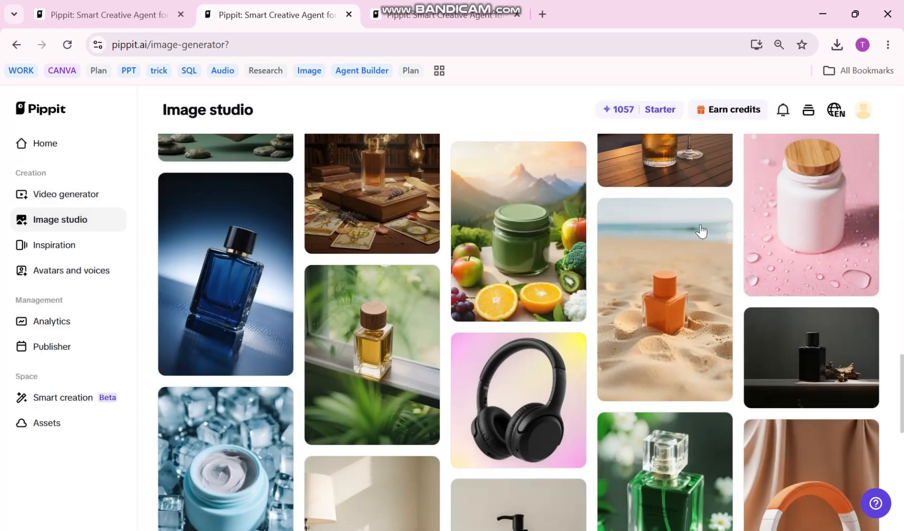
mouse_move(639, 222)
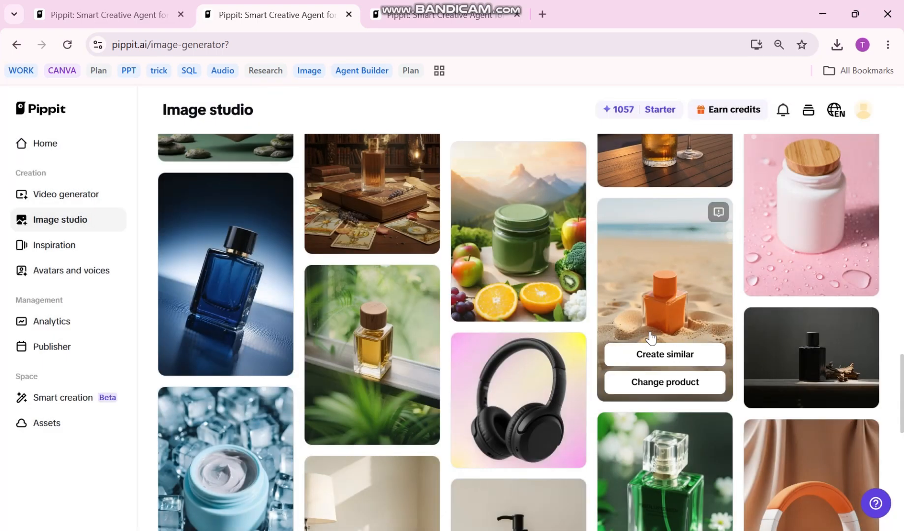
click(657, 354)
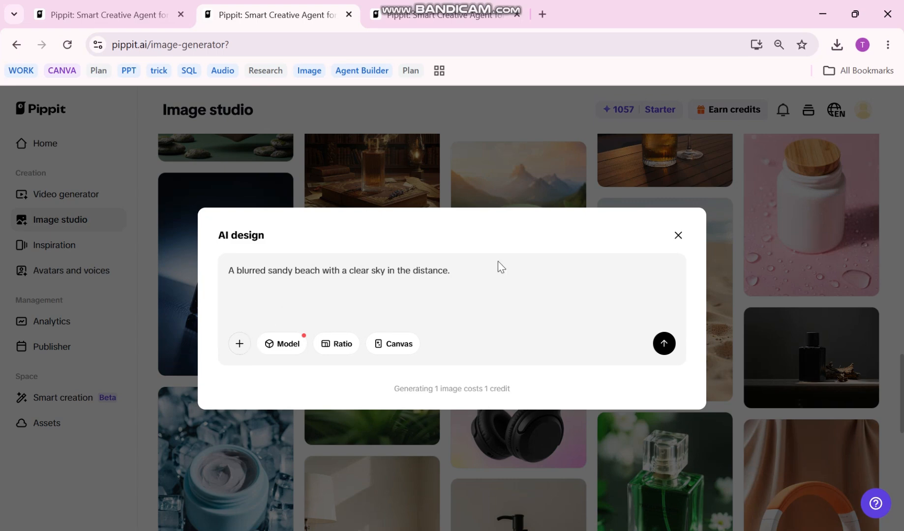
click(678, 235)
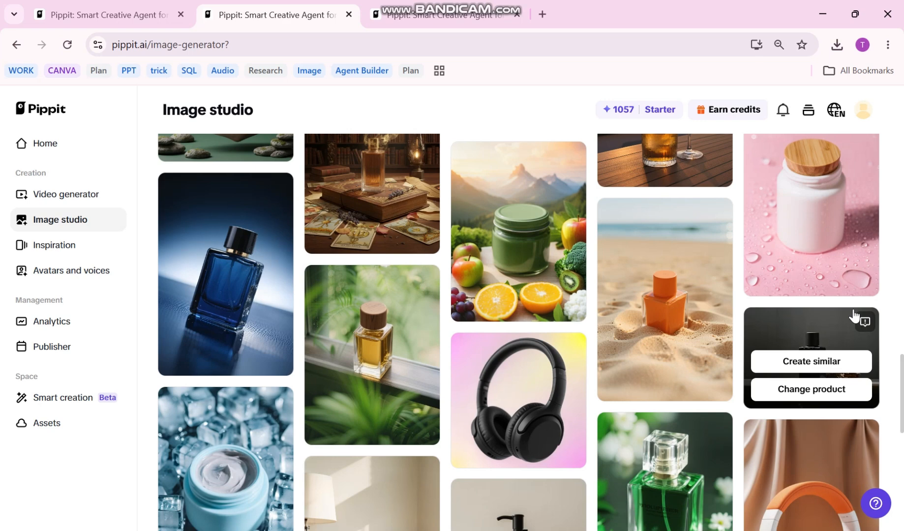
Change the product in the orange bottle beach poster to the Lovani PNG image from the DATA (D:) drive.
mouse_move(718, 380)
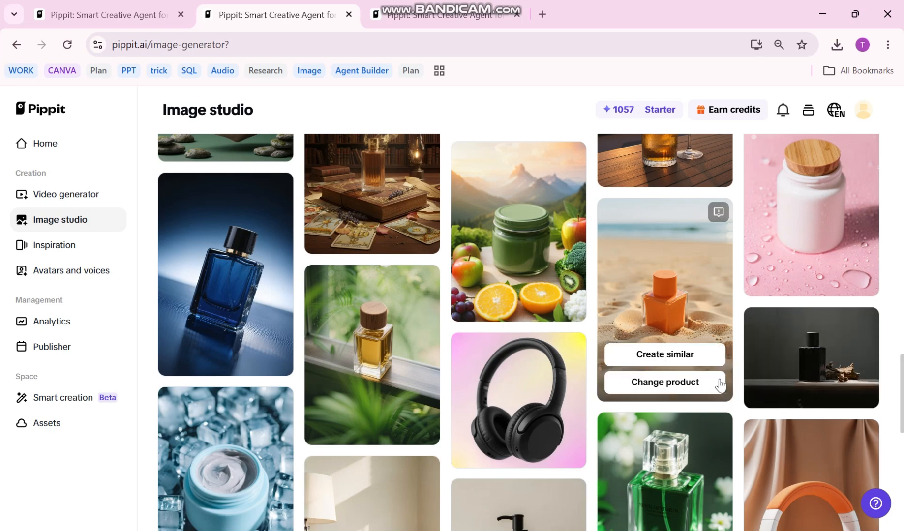
click(681, 386)
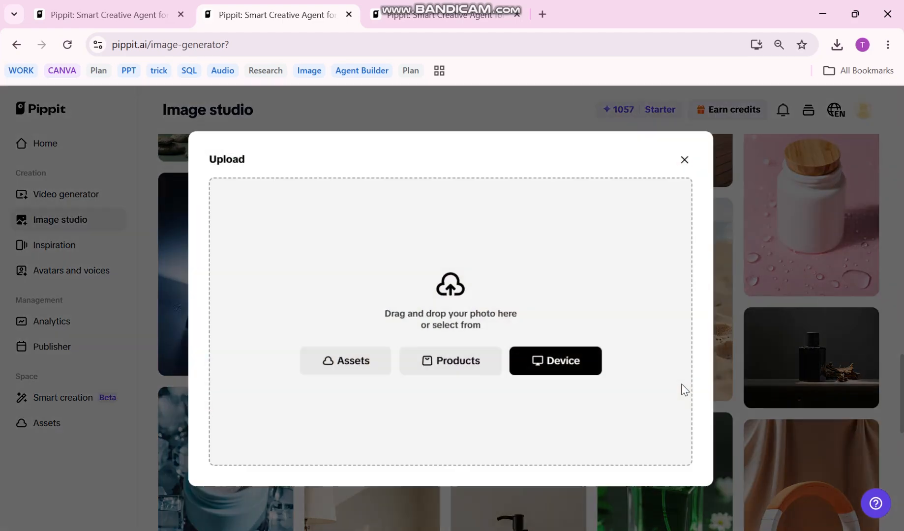
click(563, 360)
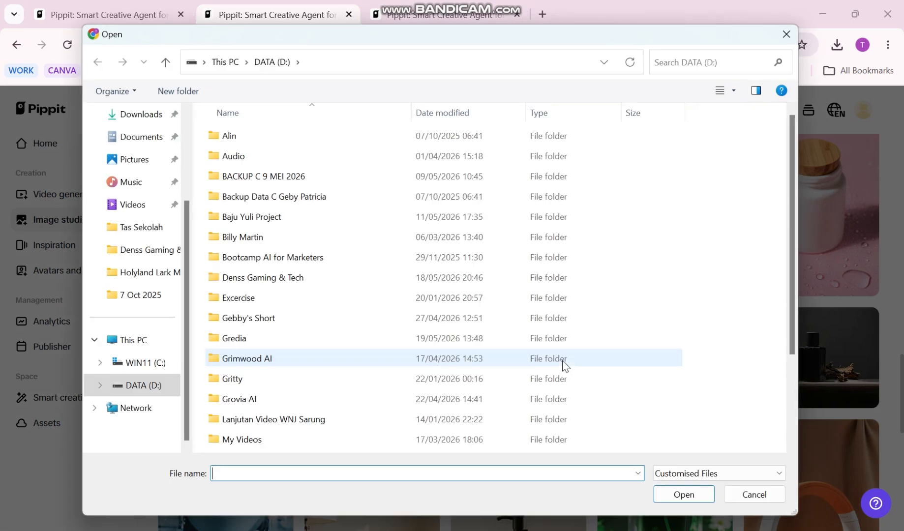
scroll(492, 335, down, 2)
click(307, 445)
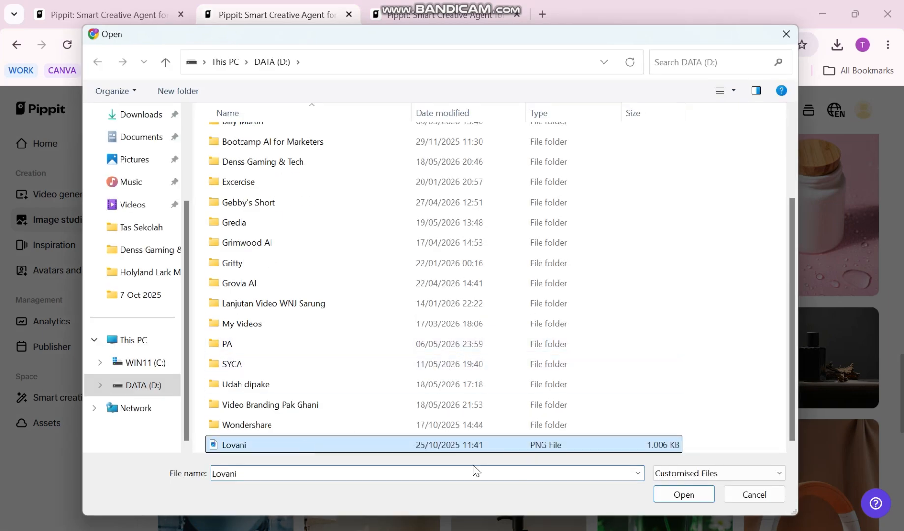
click(684, 494)
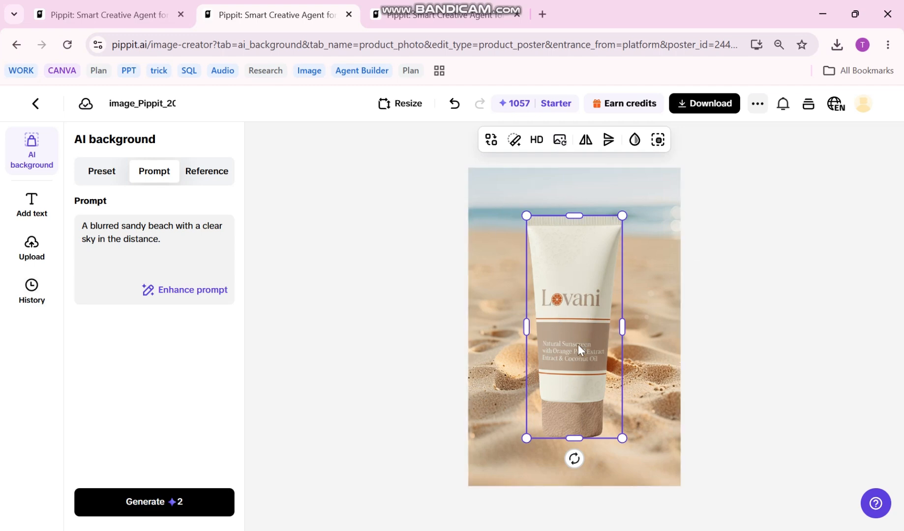
Generate AI backgrounds from the blurred sandy beach prompt, compare the variations and choose the one with the bright blue sky.
click(775, 336)
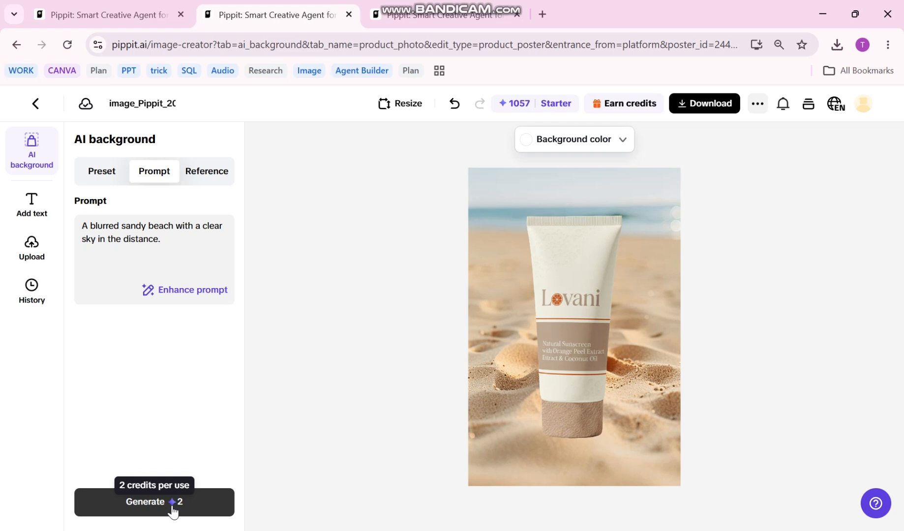
click(173, 511)
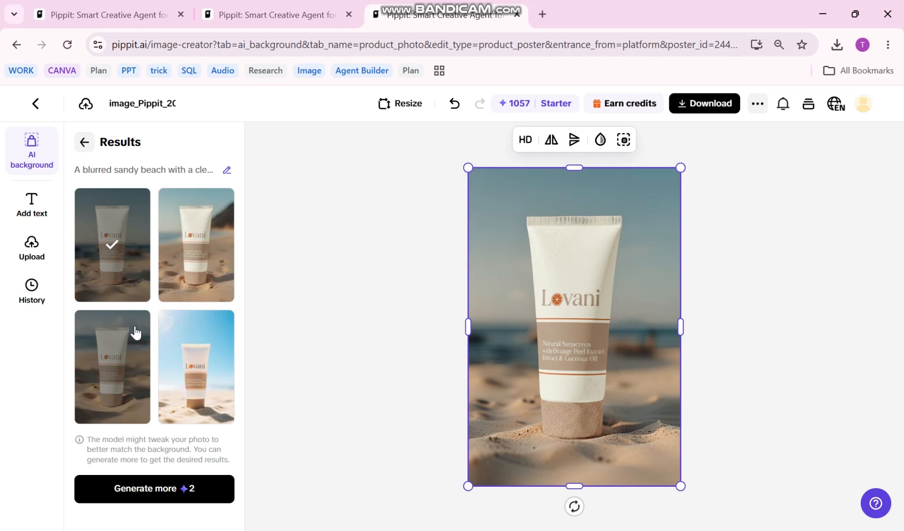
click(200, 272)
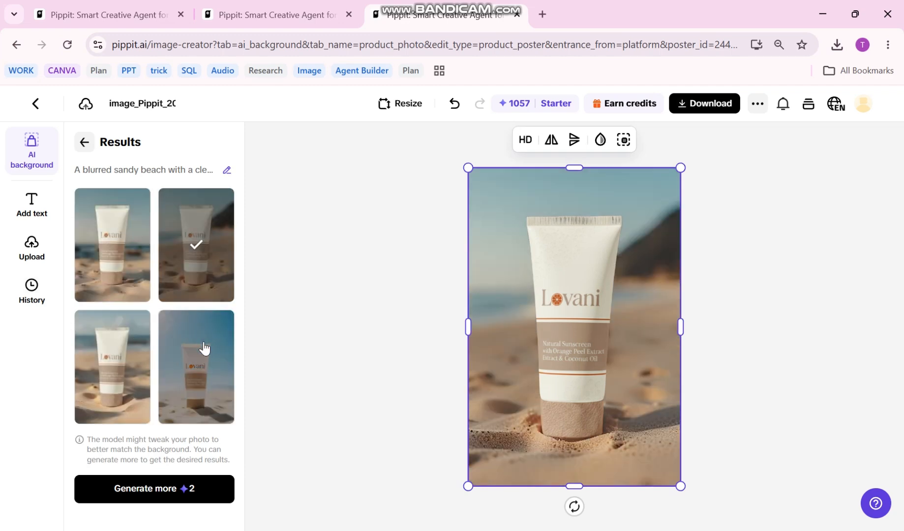
click(203, 349)
click(132, 369)
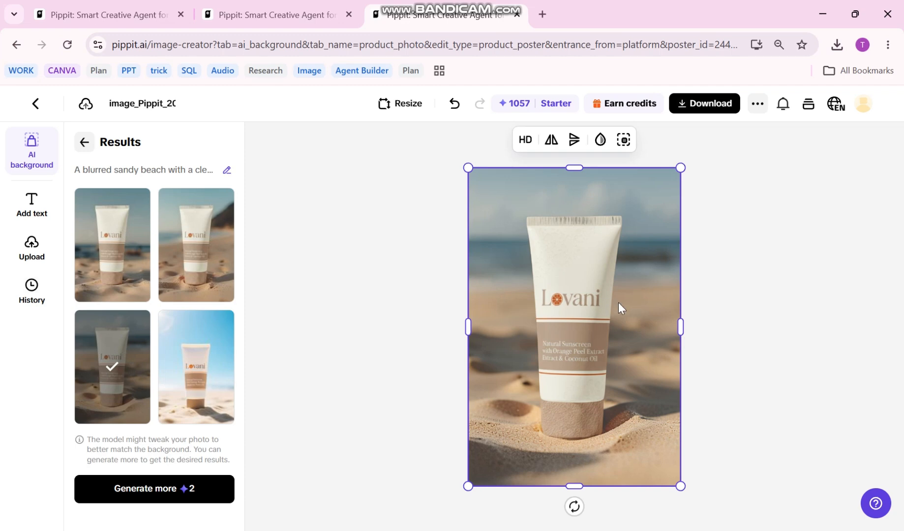
click(199, 252)
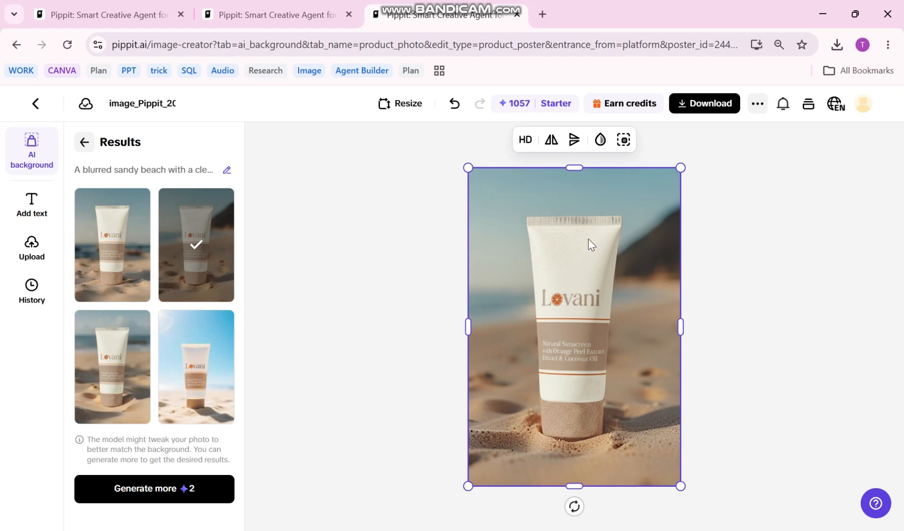
click(117, 232)
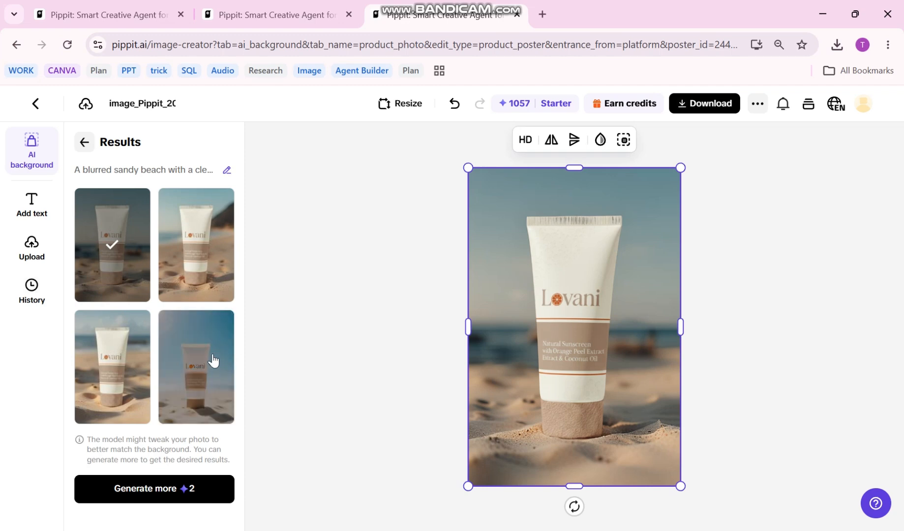
click(213, 361)
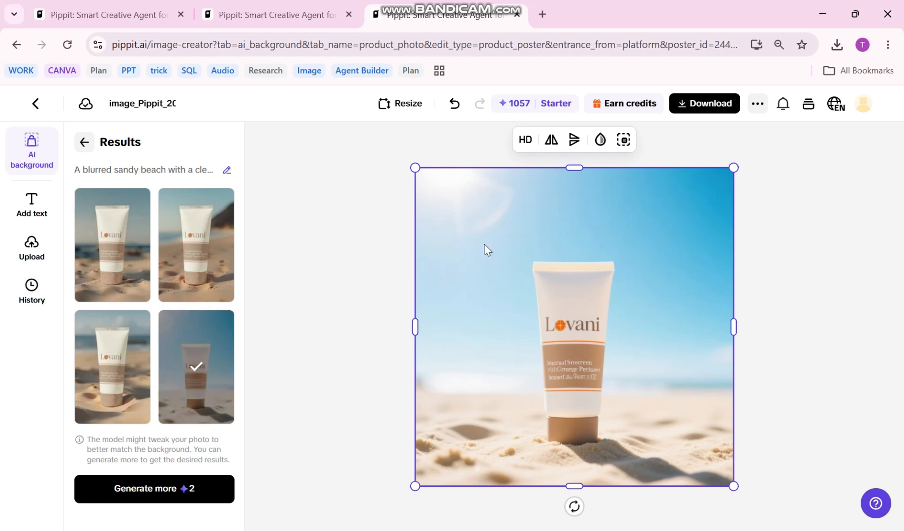
Download the image as a JPG without the Pippit watermark at 2x size (2048*2048px), and open the downloaded file.
click(702, 108)
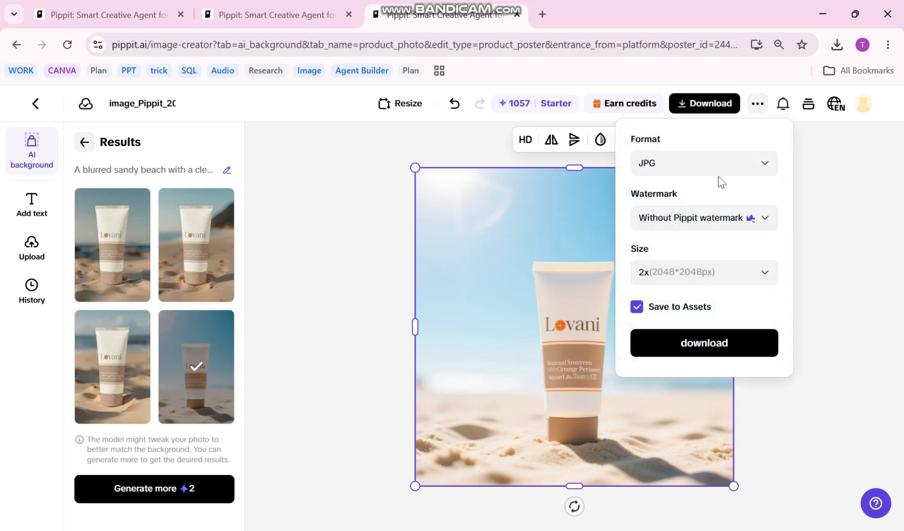
click(742, 222)
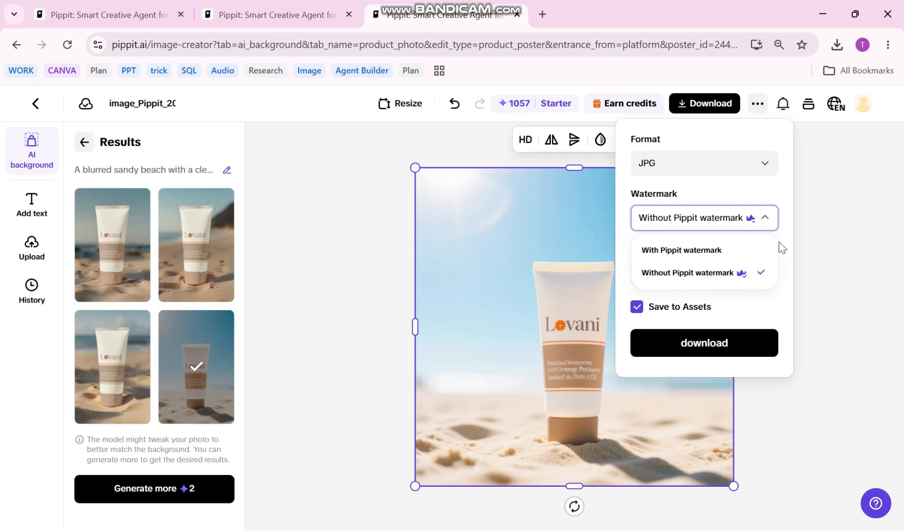
click(750, 272)
click(748, 275)
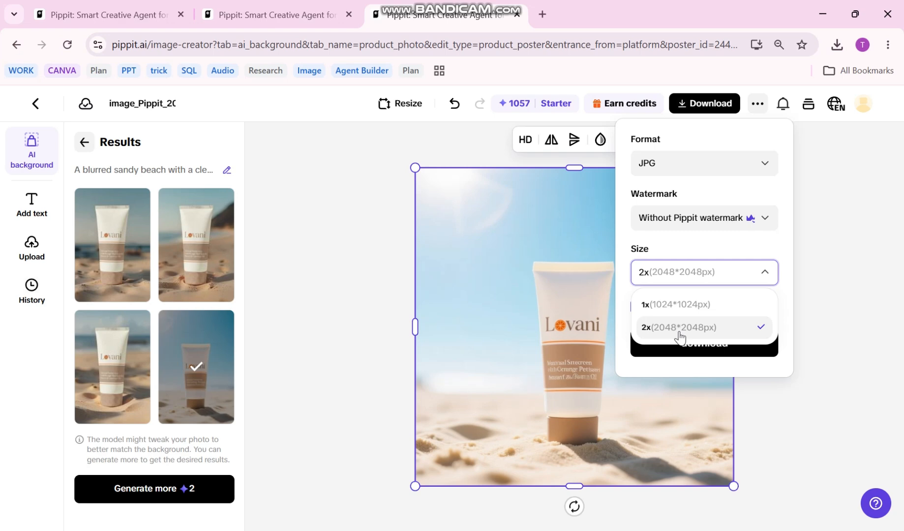
click(788, 260)
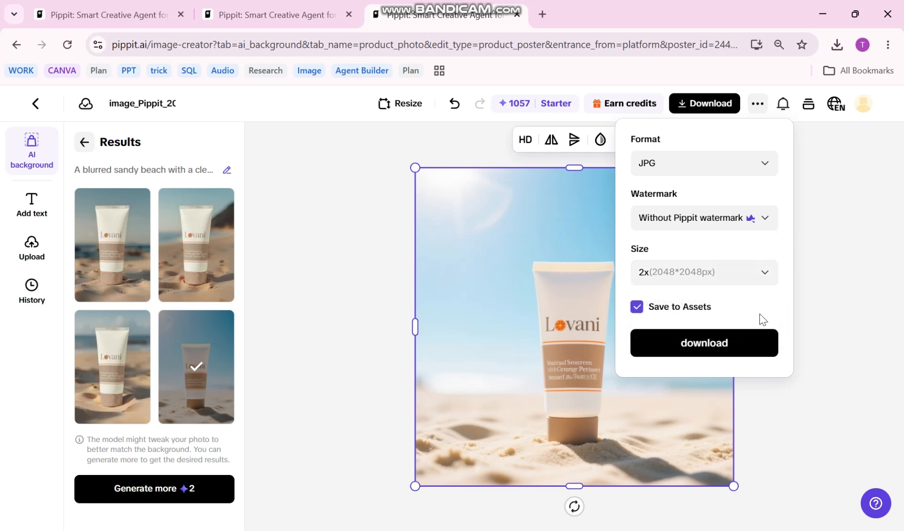
click(753, 342)
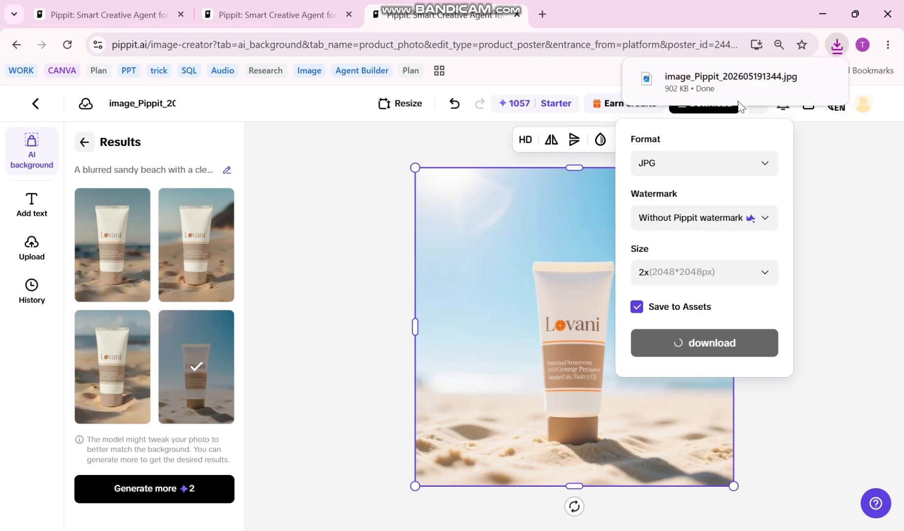
click(732, 77)
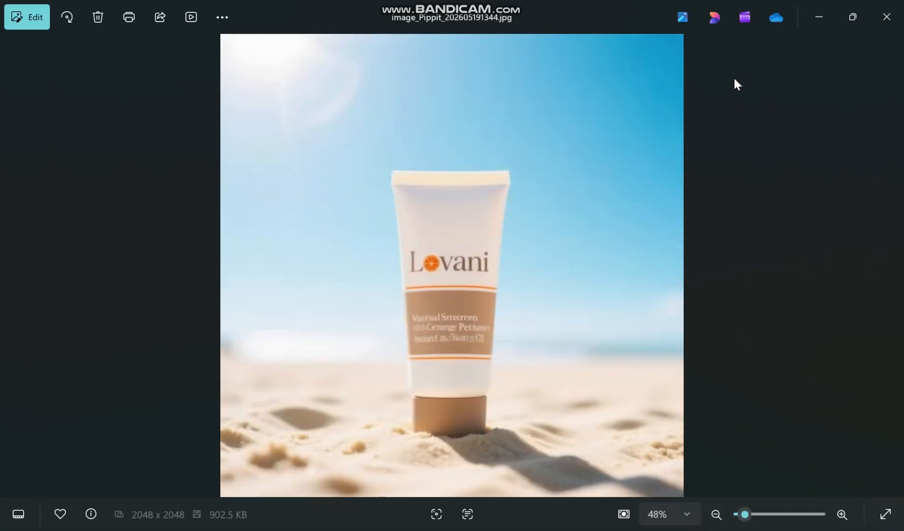